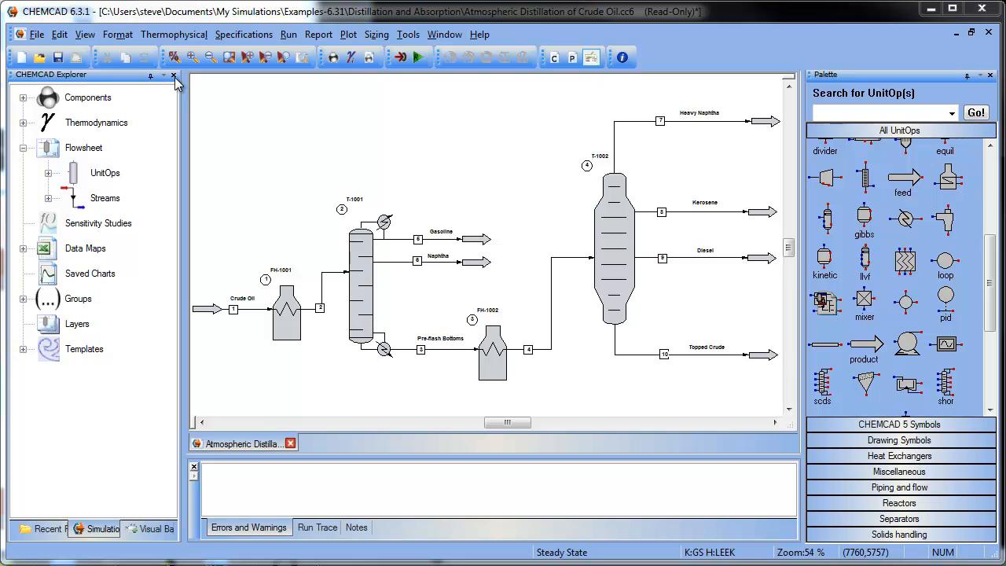
# Auto-hide the CHEMCAD Explorer and zoom the flowsheet to fit the window
pyautogui.click(150, 75)
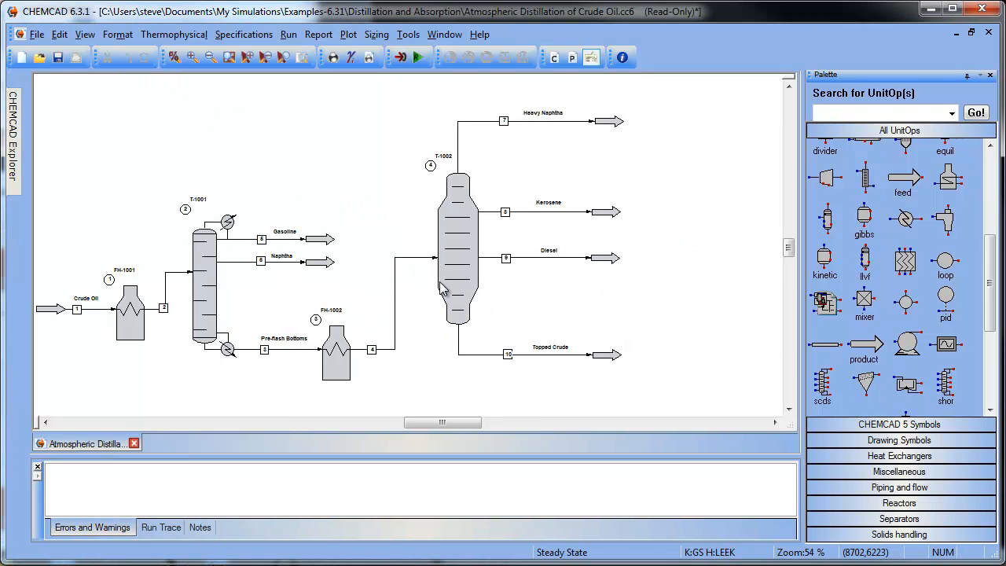
pyautogui.click(229, 57)
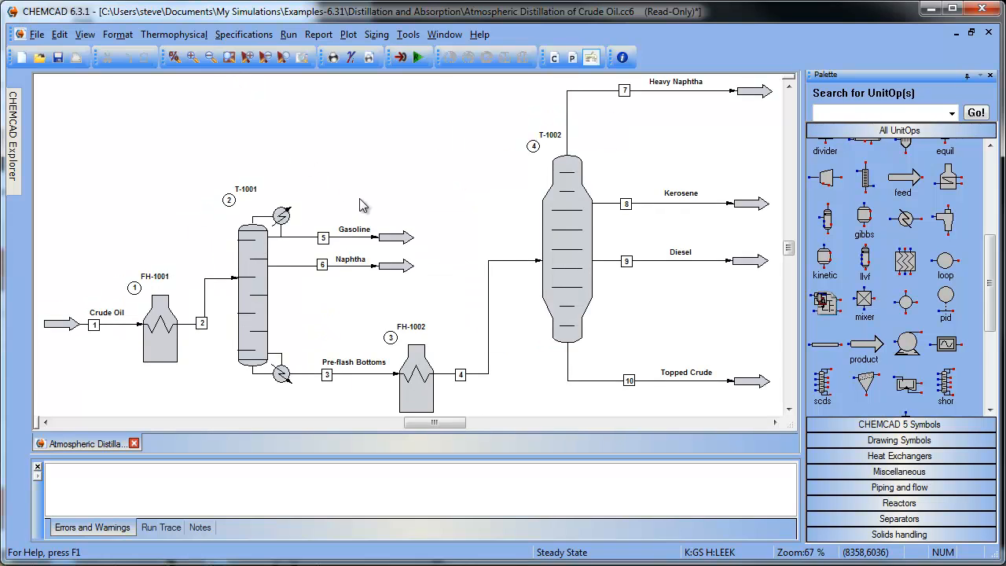
# Start a Swap unit on fired heater FH-1002 and confirm the Swap UnitOp prompt
pyautogui.rightClick(420, 377)
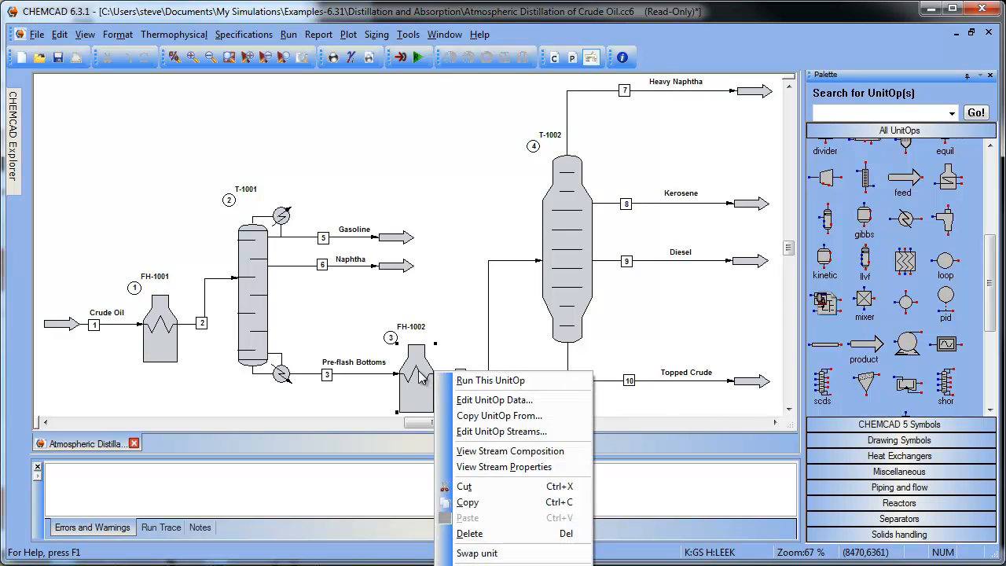
pyautogui.click(520, 554)
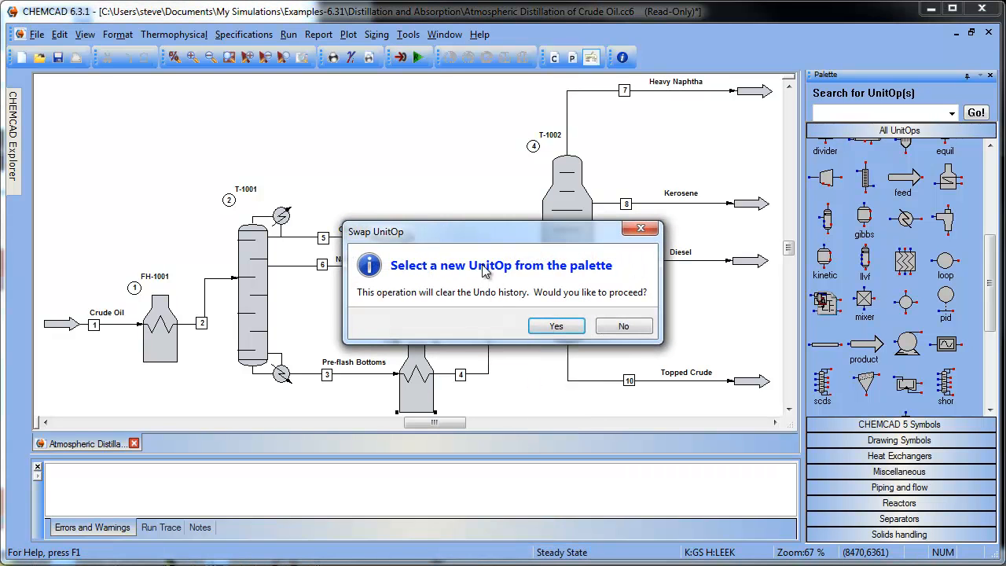
pyautogui.click(563, 325)
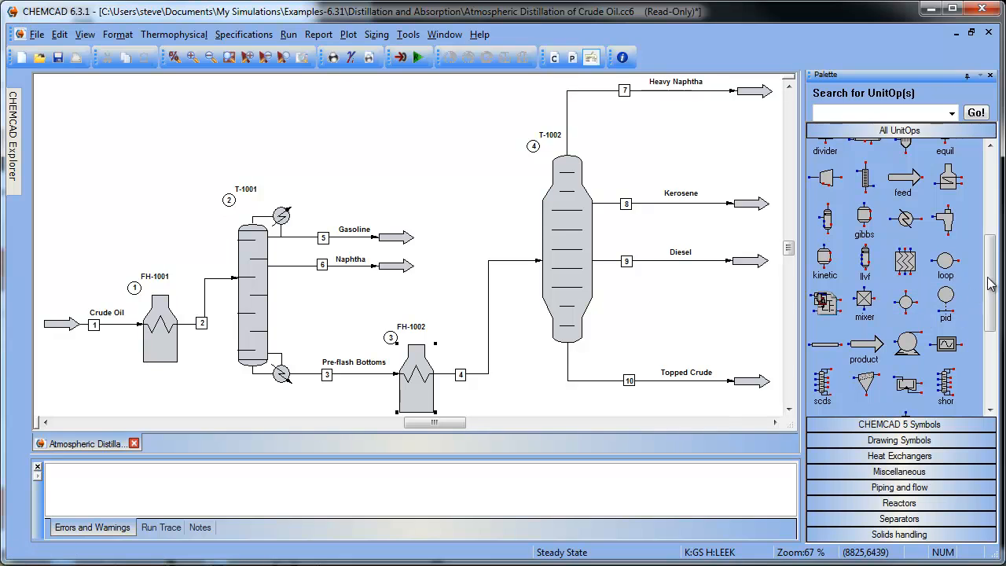
# Replace FH-1002 with a heat exchanger and nudge it up so stream 3 runs level
pyautogui.click(912, 224)
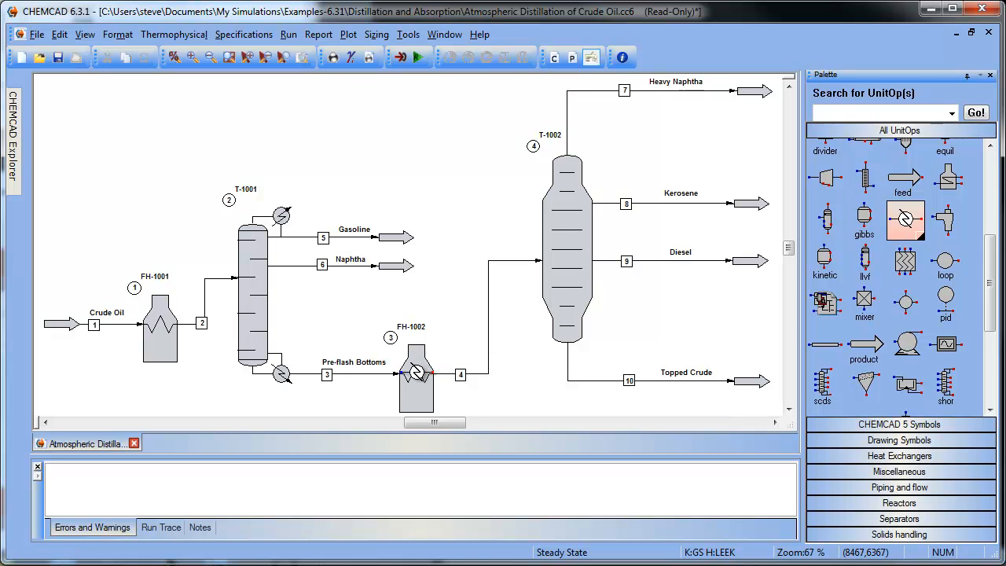
pyautogui.click(416, 372)
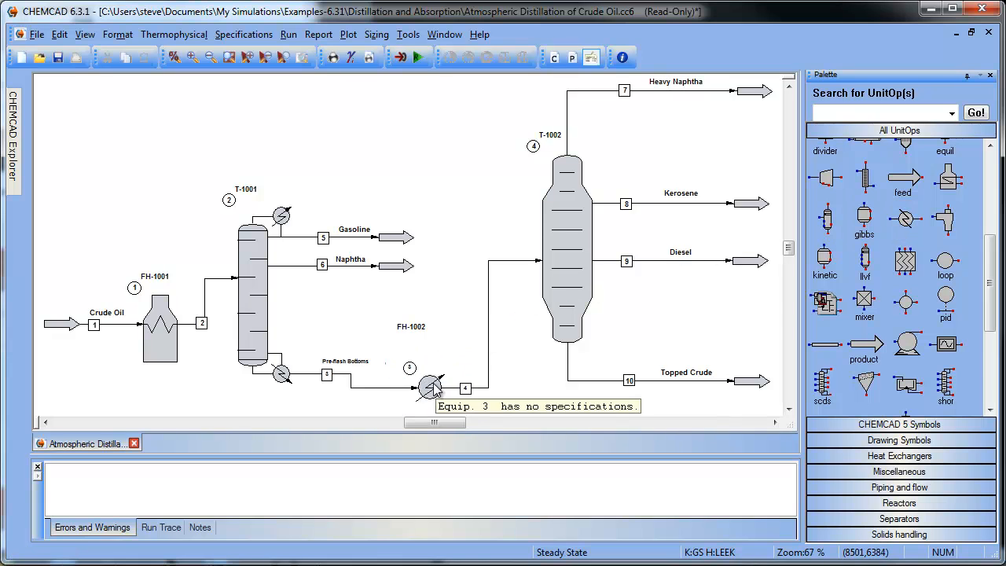
pyautogui.moveTo(430, 385); pyautogui.dragTo(422, 374)
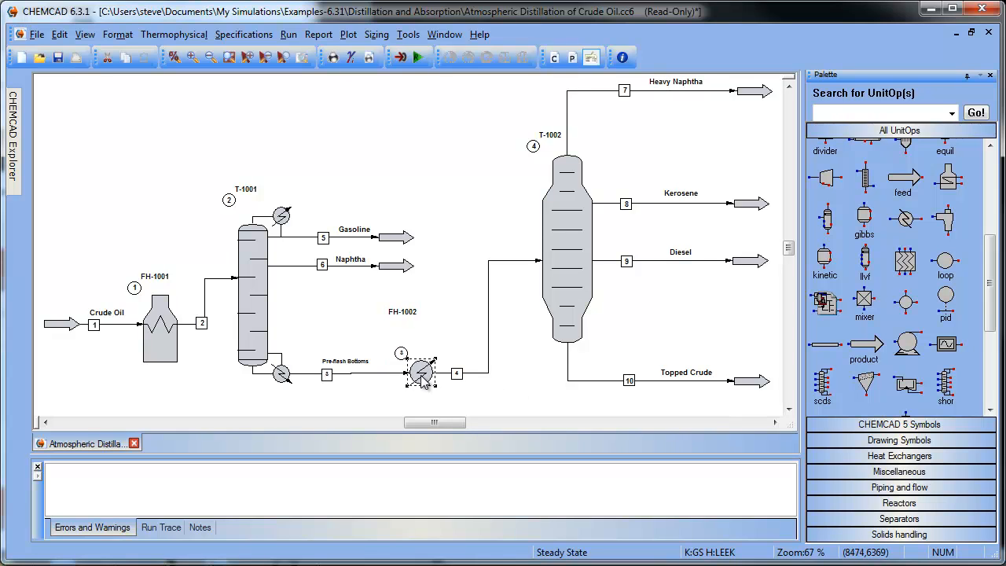
pyautogui.moveTo(424, 381); pyautogui.dragTo(424, 378)
# Shift the FH-1002 exchanger right and start Insert unit on the Pre-flash Bottoms stream
pyautogui.moveTo(424, 376); pyautogui.dragTo(466, 378)
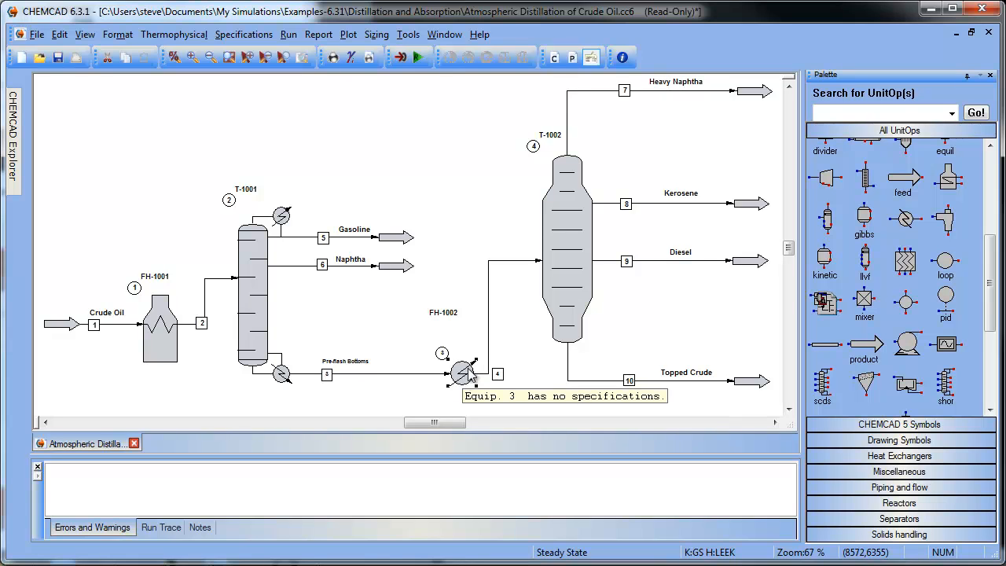
pyautogui.moveTo(377, 374)
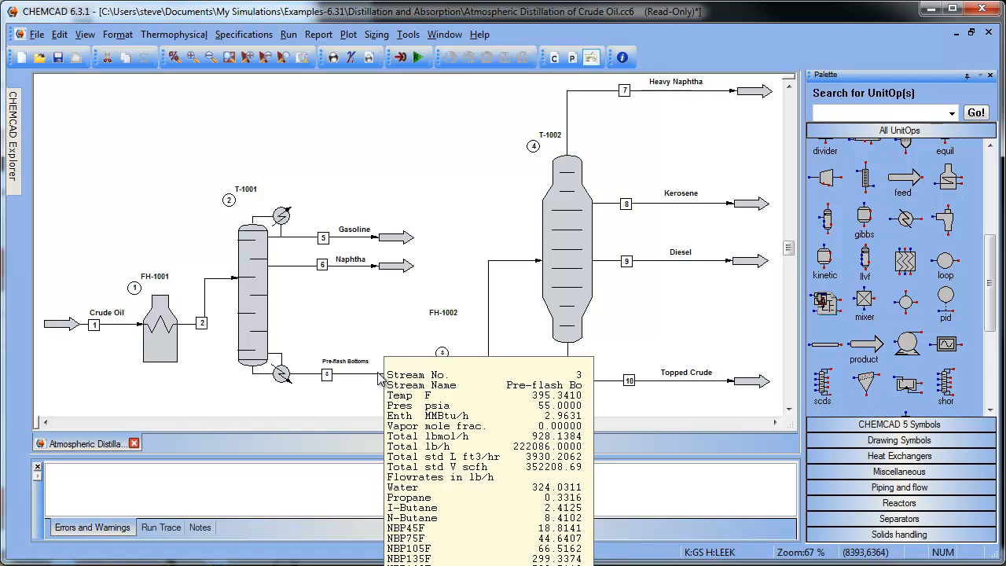
pyautogui.rightClick(380, 375)
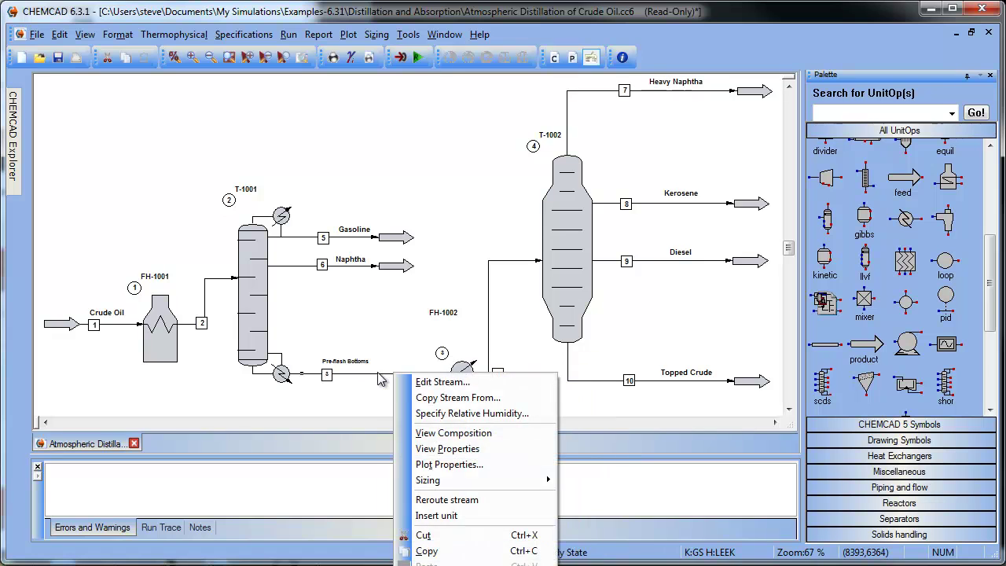
pyautogui.click(466, 515)
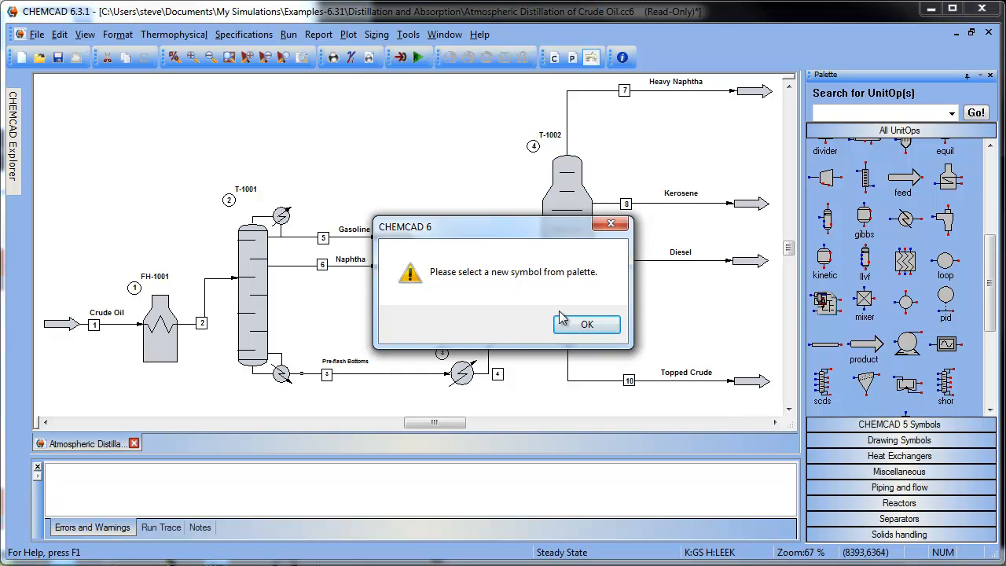
# Insert a fired heater (unit 6) on the Pre-flash Bottoms stream ahead of FH-1002, creating stream 11
pyautogui.click(586, 323)
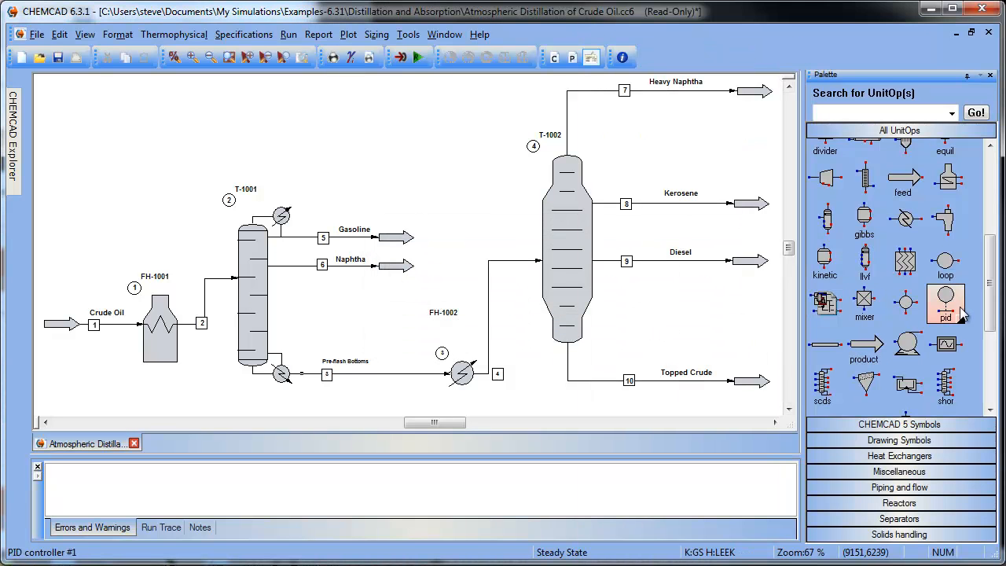
pyautogui.scroll(-1, 991, 322)
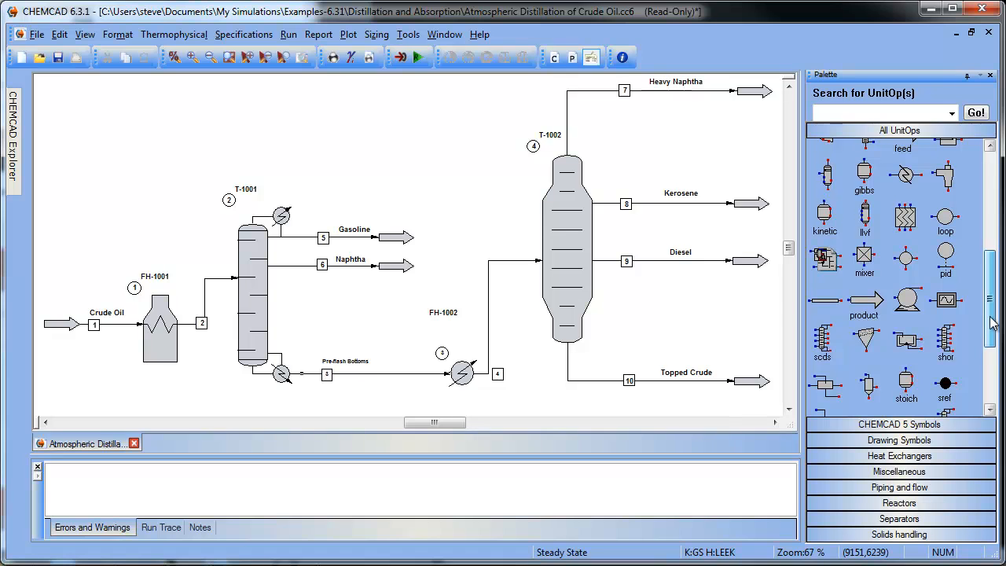
pyautogui.moveTo(991, 322); pyautogui.dragTo(991, 299)
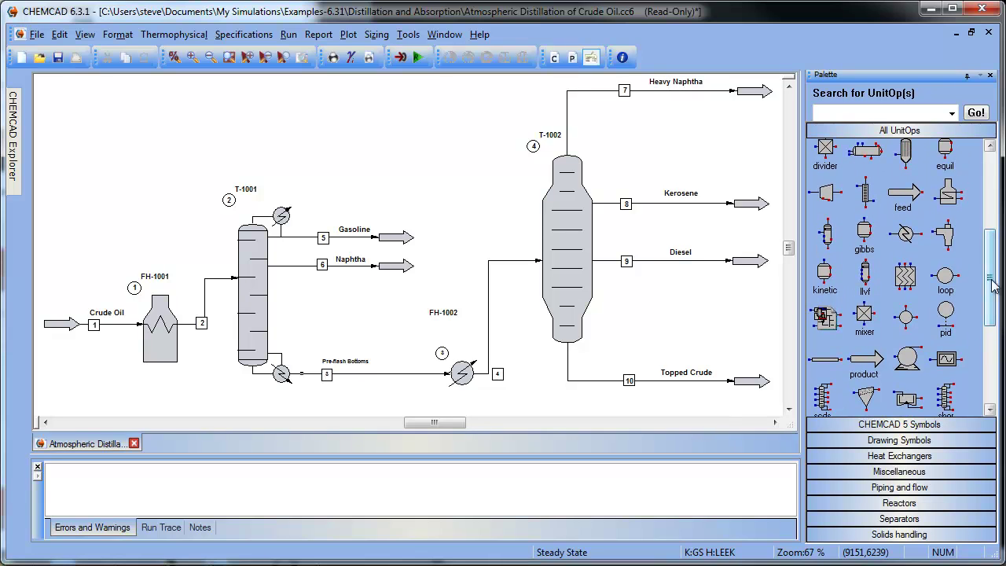
pyautogui.click(958, 196)
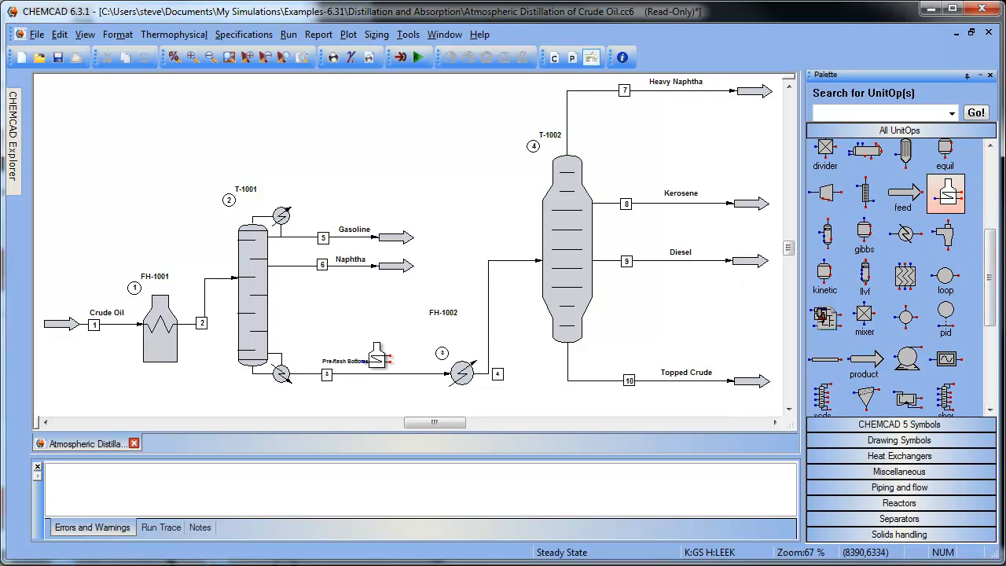
pyautogui.click(383, 373)
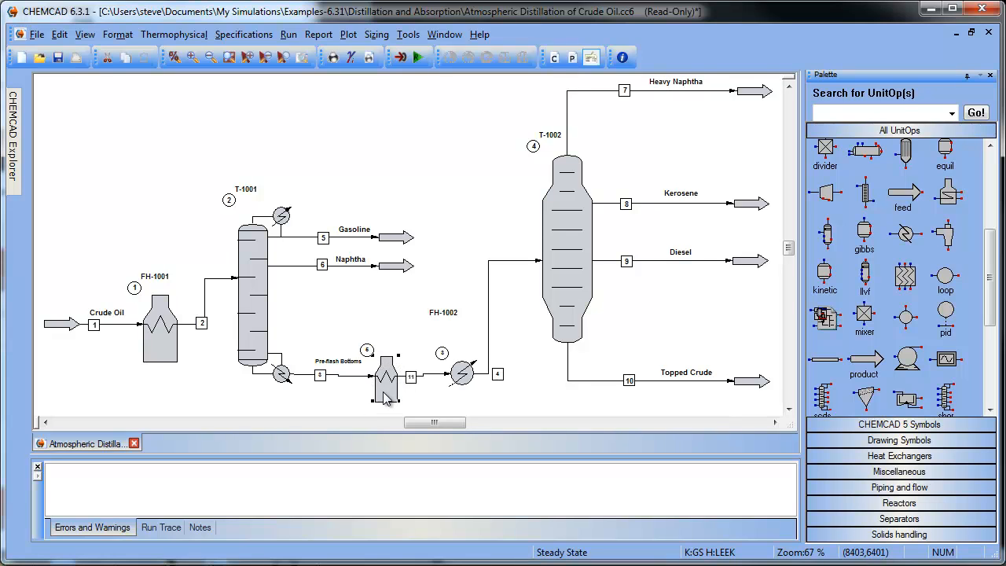
pyautogui.moveTo(385, 398); pyautogui.dragTo(380, 395)
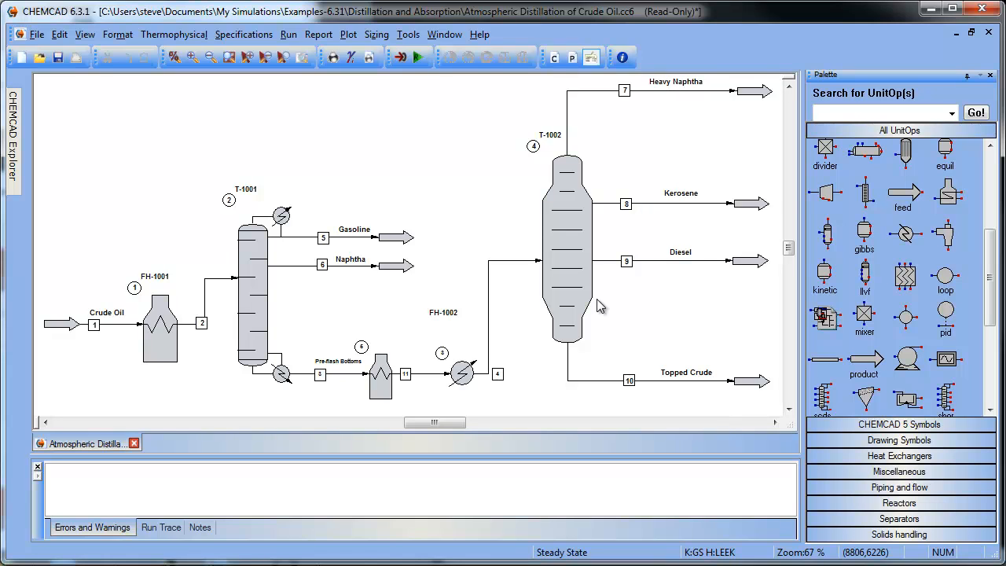
# Move the stream 11 and stream 4 labels onto their stream lines
pyautogui.click(410, 379)
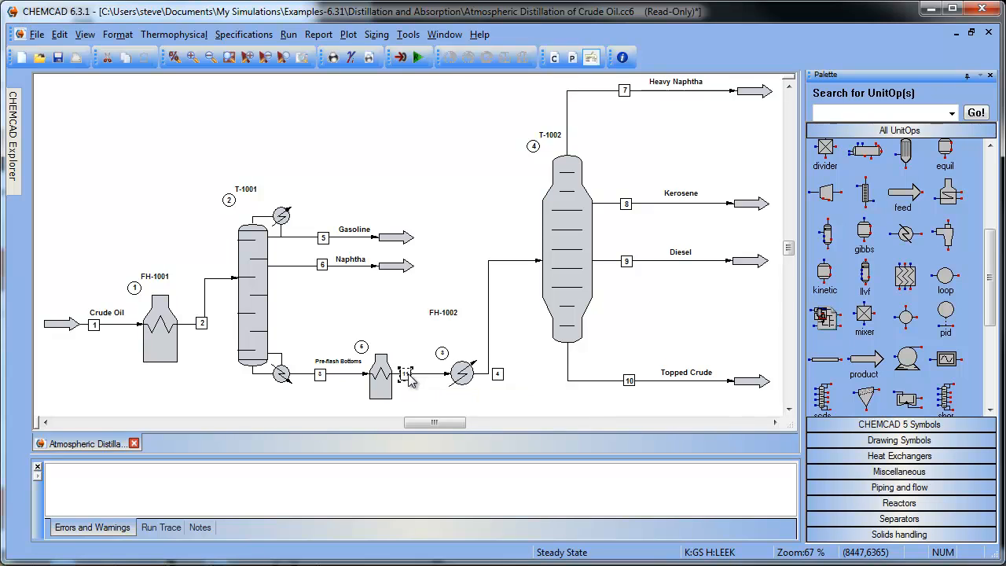
pyautogui.moveTo(410, 379); pyautogui.dragTo(422, 379)
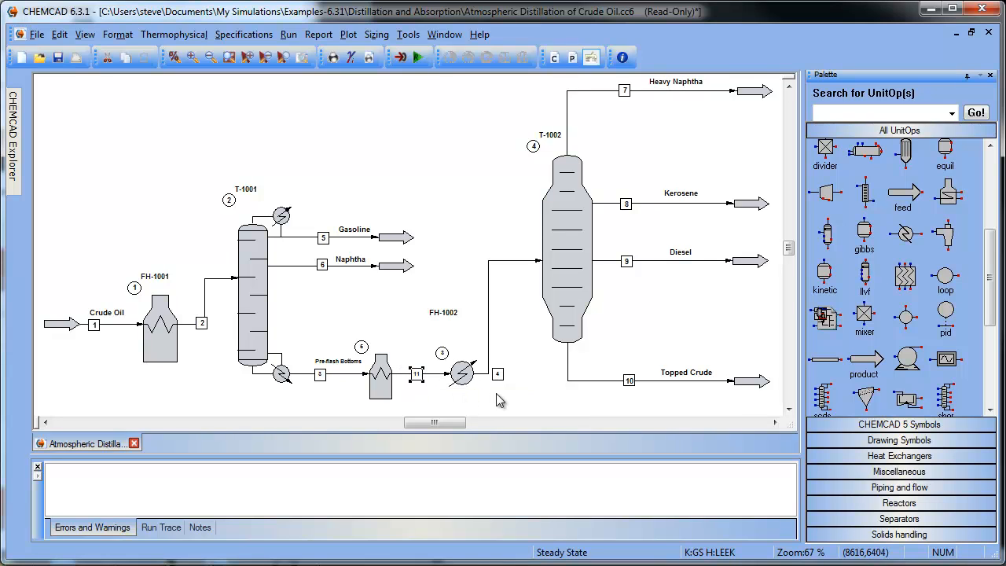
pyautogui.moveTo(497, 373); pyautogui.dragTo(489, 356)
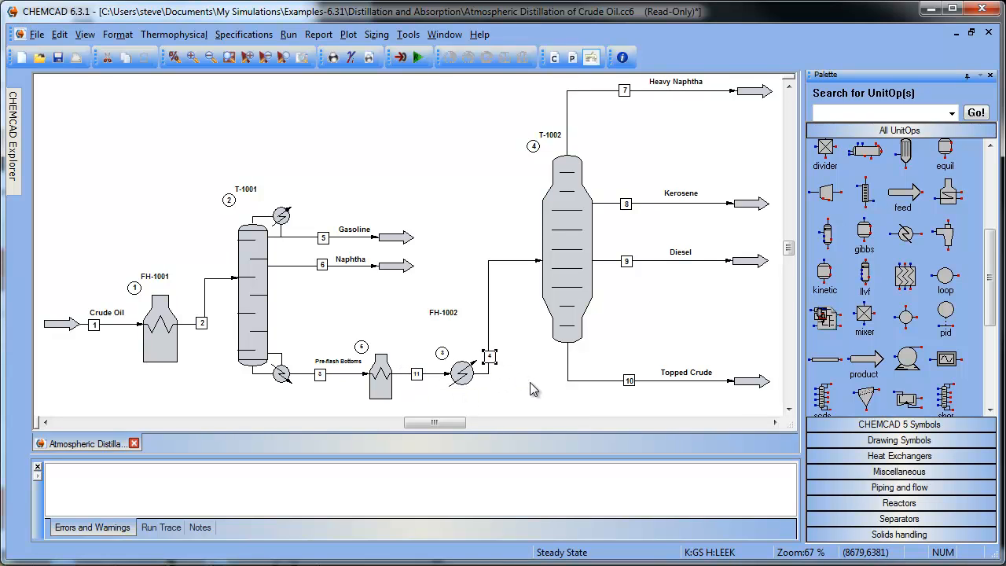